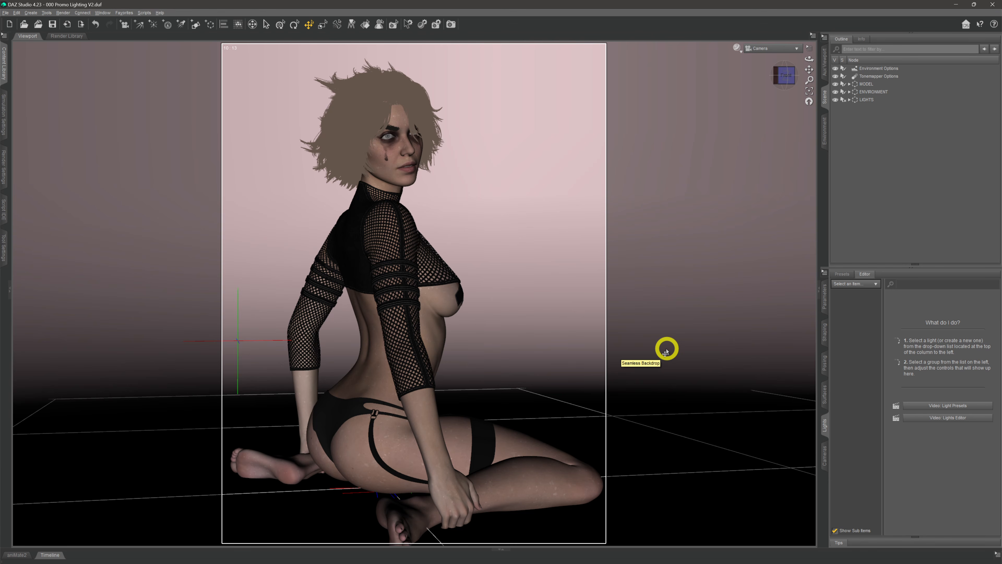
Switch the viewport to a rendered preview of the scene and bring up the render settings
{"action": "left_click", "coordinate": [754, 53]}
{"action": "left_click", "coordinate": [753, 53]}
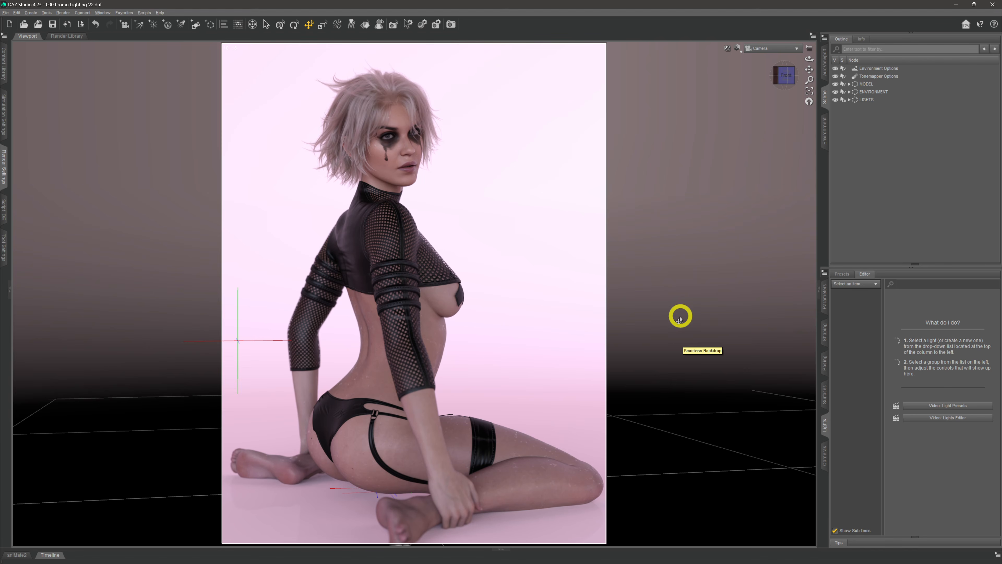
{"action": "left_click", "coordinate": [3, 170]}
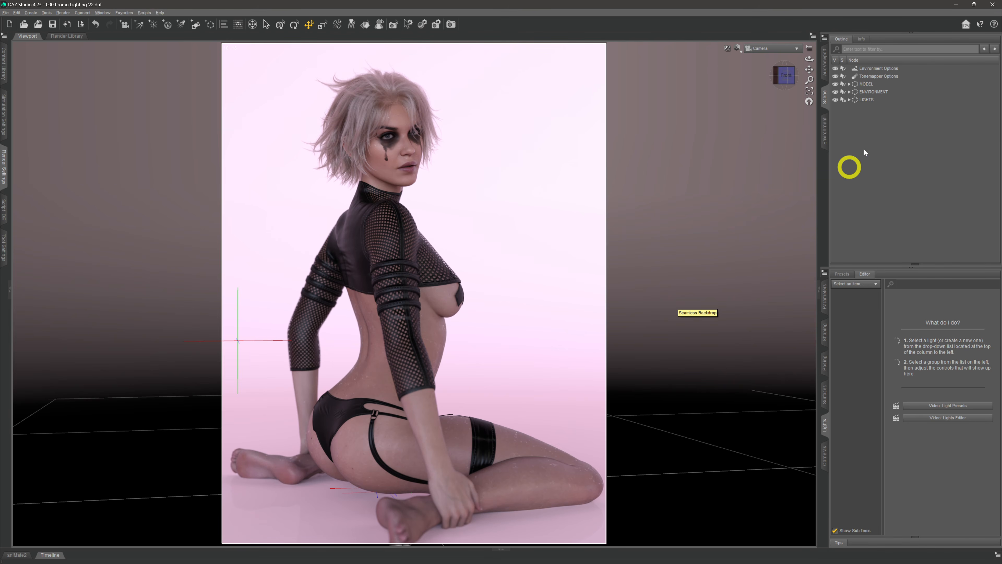
Expand the LIGHTS group in the scene and make the Key Light visible
{"action": "left_click", "coordinate": [852, 100]}
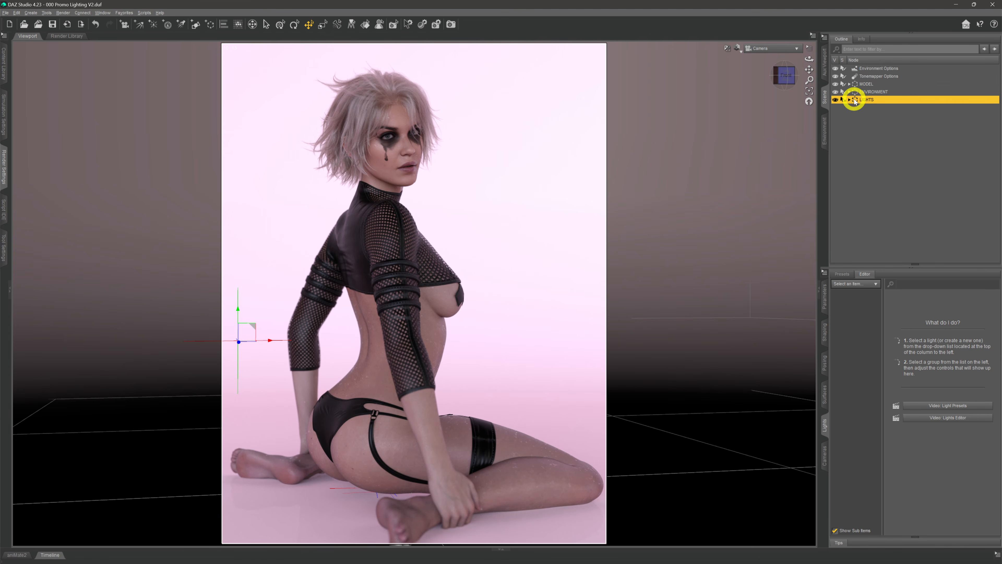
{"action": "left_click", "coordinate": [849, 100]}
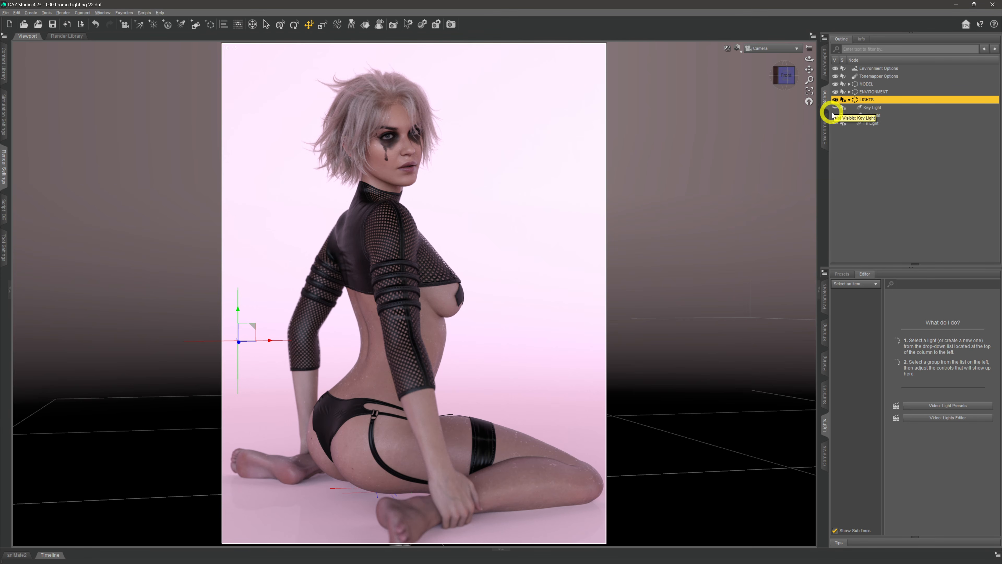
{"action": "left_click", "coordinate": [870, 151]}
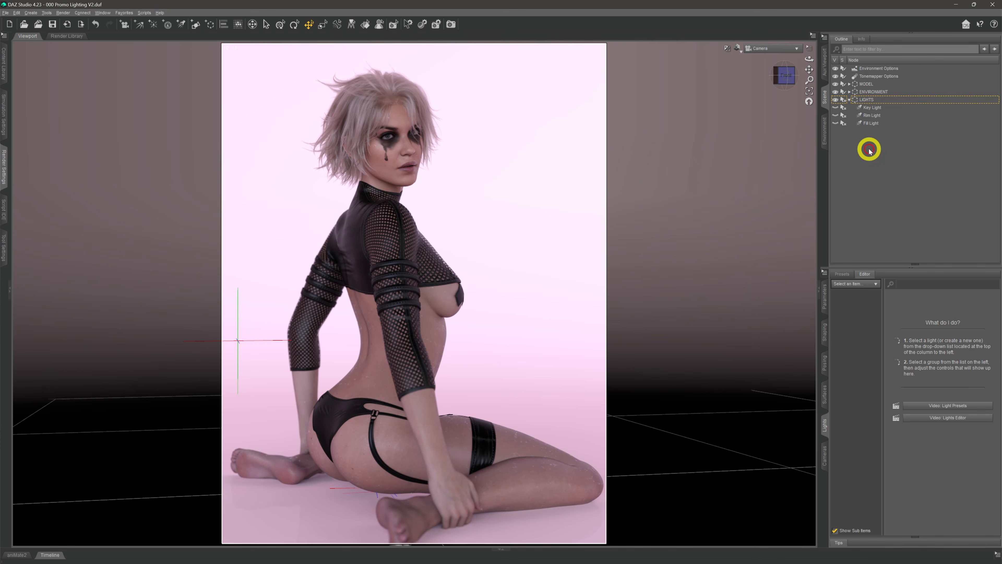
{"action": "left_click", "coordinate": [873, 107]}
{"action": "left_click", "coordinate": [835, 107]}
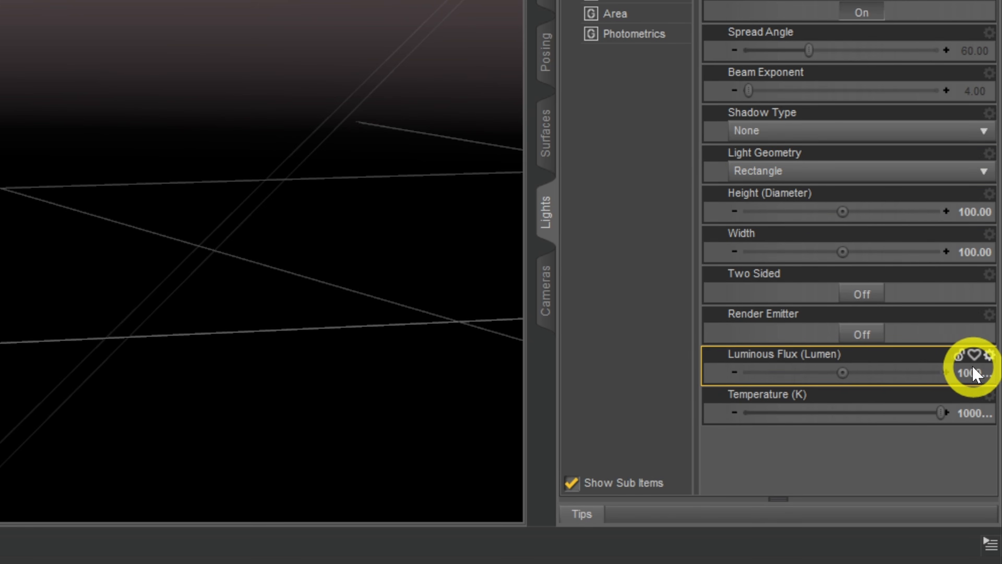
Check the full luminous flux and temperature values of the Key Light
{"action": "left_click", "coordinate": [972, 373]}
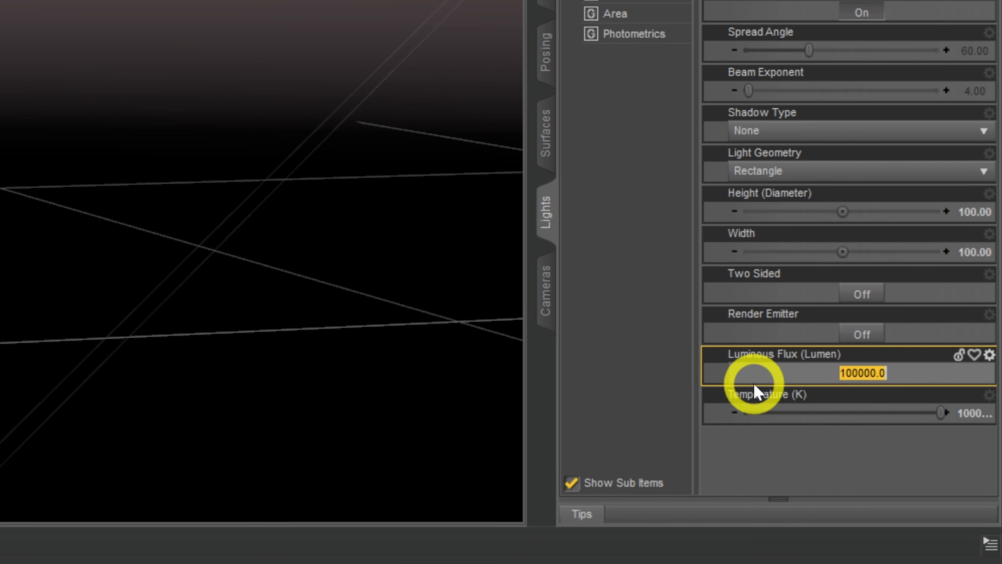
{"action": "left_click", "coordinate": [962, 412]}
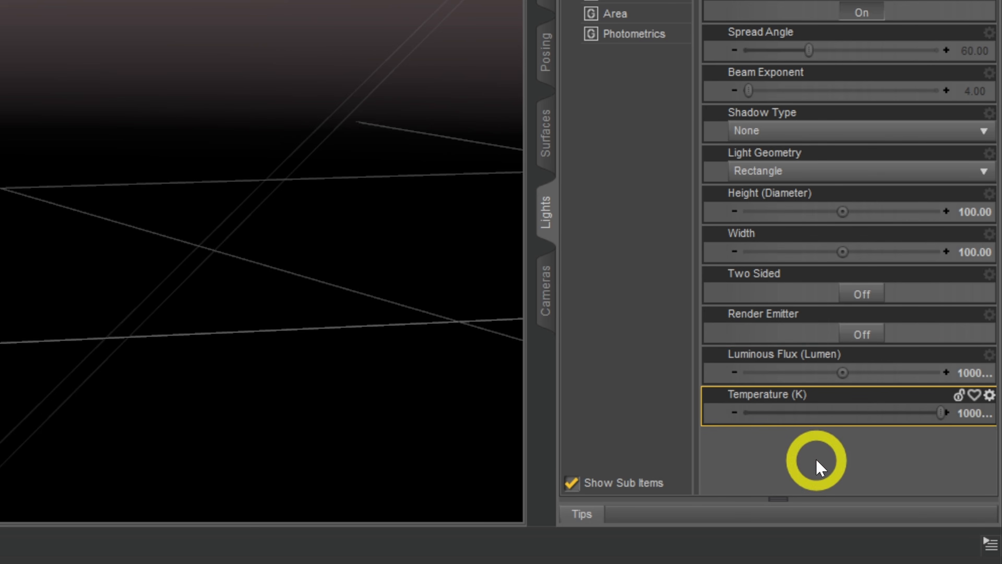
{"action": "left_click", "coordinate": [974, 413]}
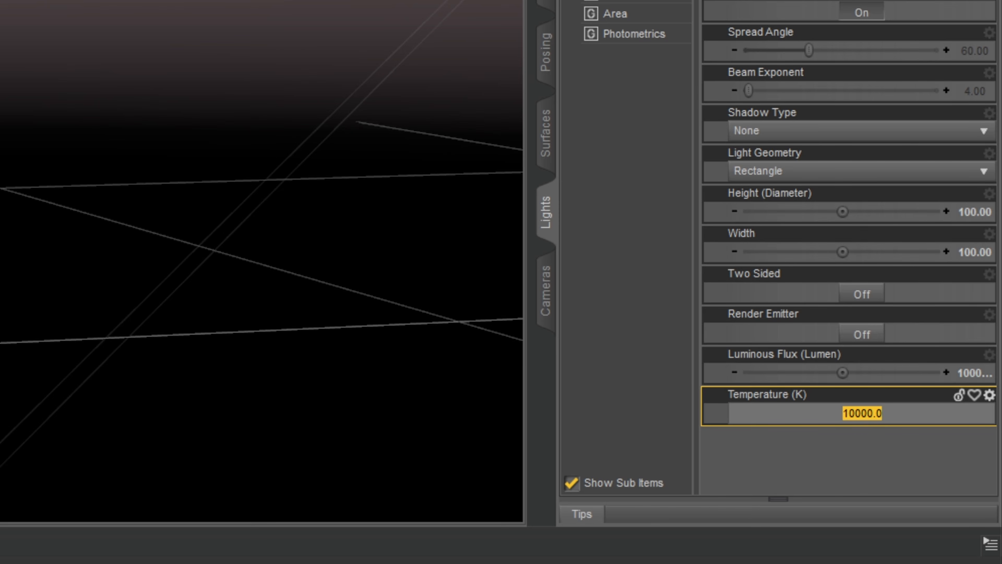
{"action": "key", "text": "Return"}
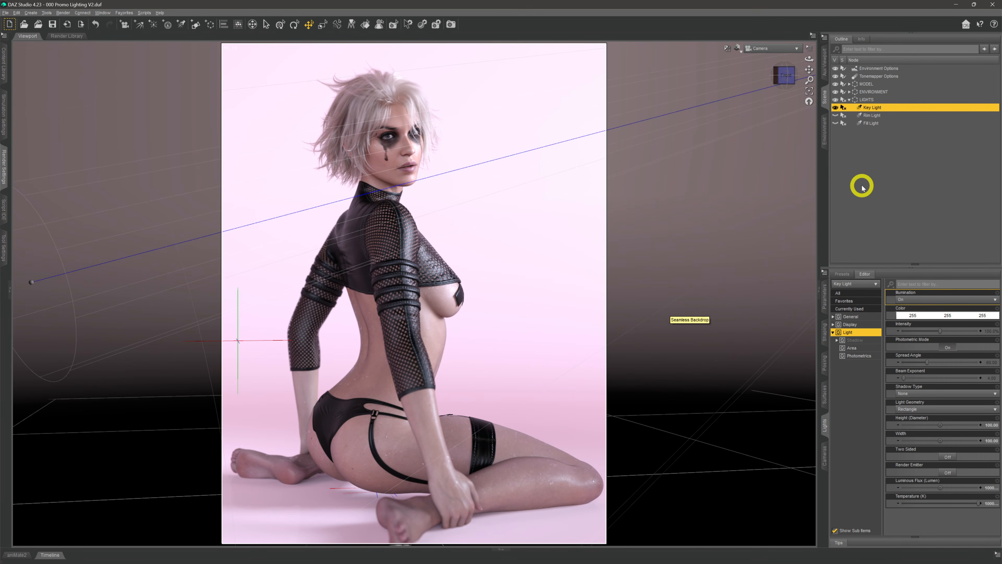
Make the Fill Light visible and check its full luminous flux and temperature values
{"action": "left_click", "coordinate": [871, 123]}
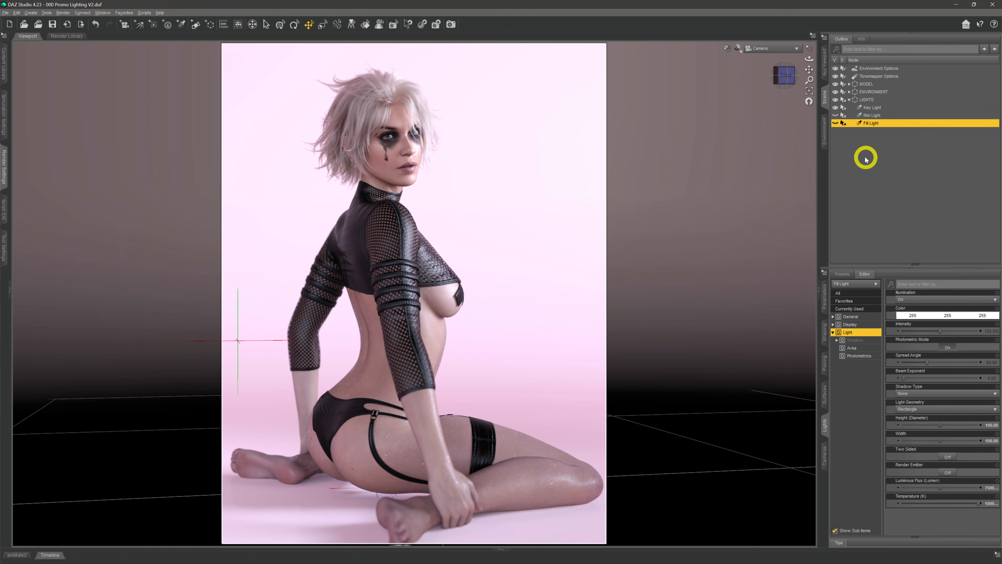
{"action": "left_click", "coordinate": [835, 123]}
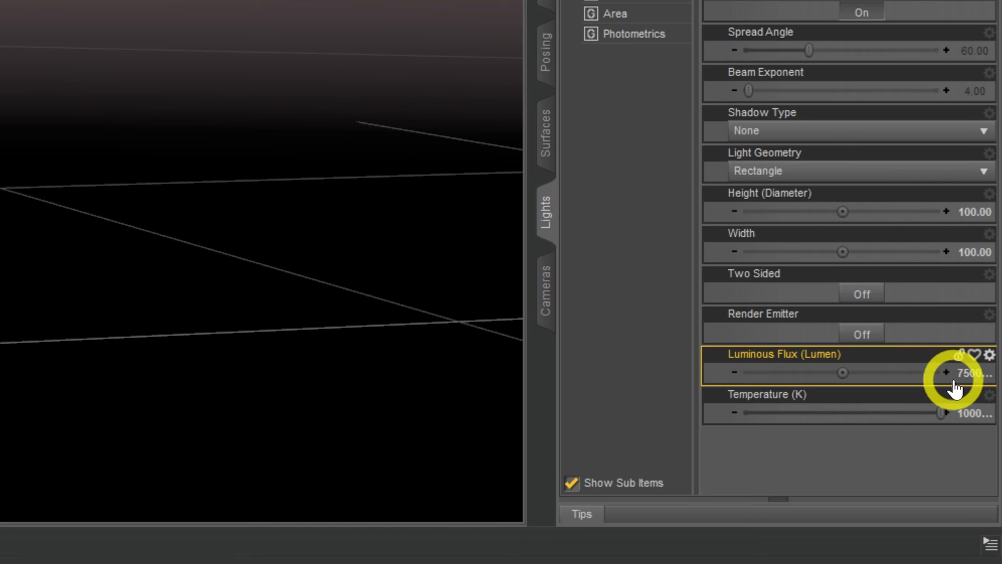
{"action": "left_click", "coordinate": [971, 373]}
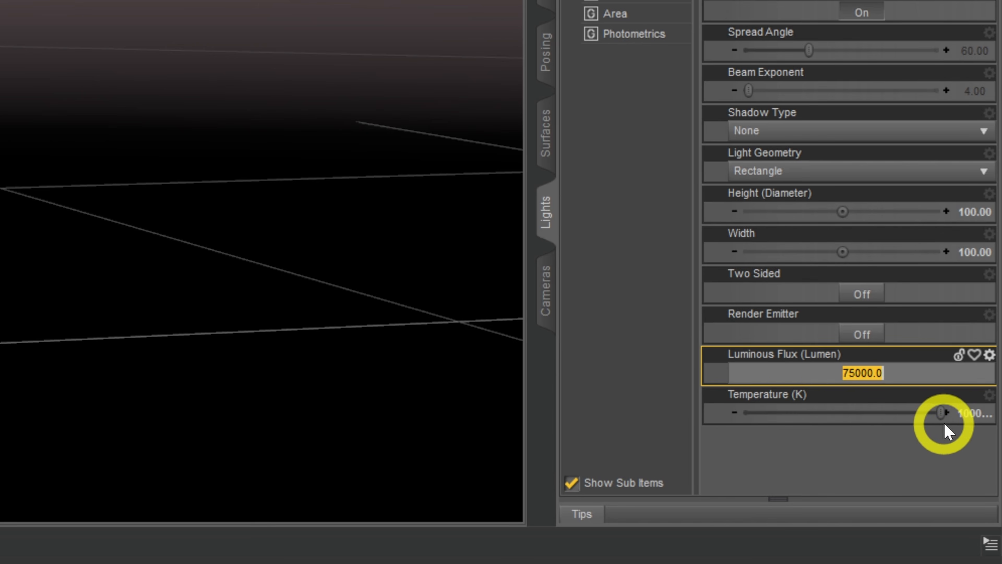
{"action": "left_click", "coordinate": [765, 336]}
{"action": "left_click", "coordinate": [961, 416]}
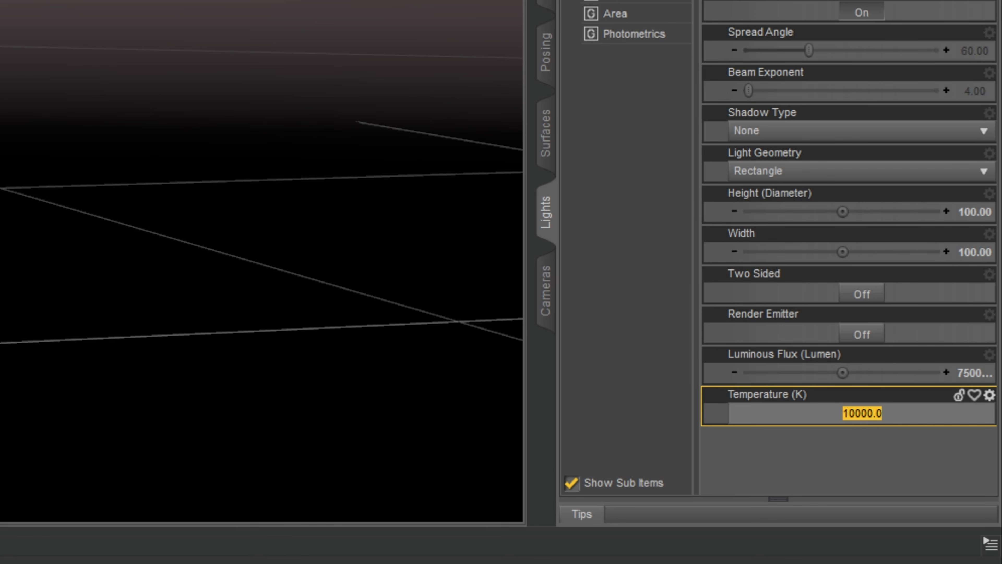
{"action": "key", "text": "Return"}
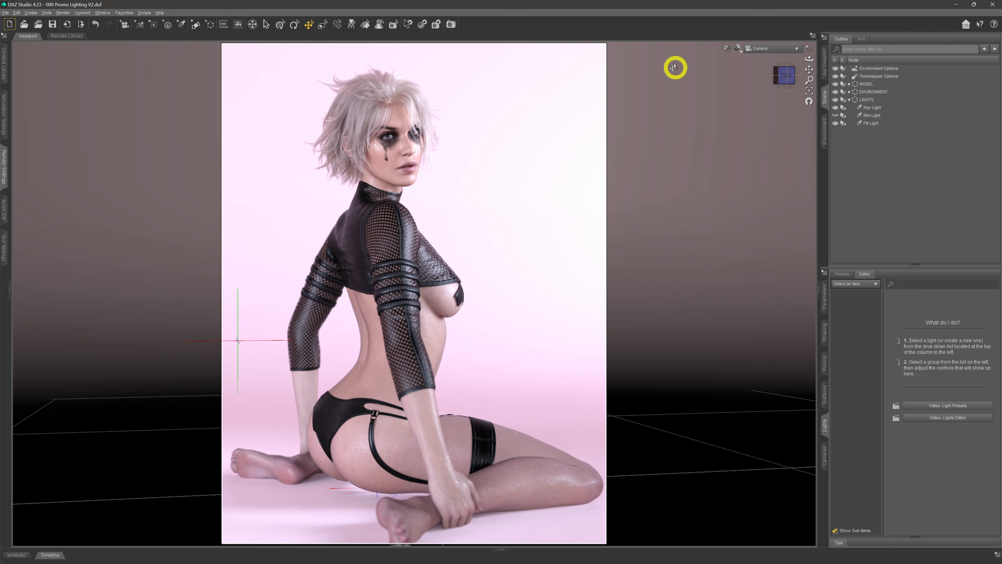
Look at the scene through the Fill Light and return the viewport to the Camera view
{"action": "left_click", "coordinate": [762, 49]}
{"action": "left_click", "coordinate": [761, 141]}
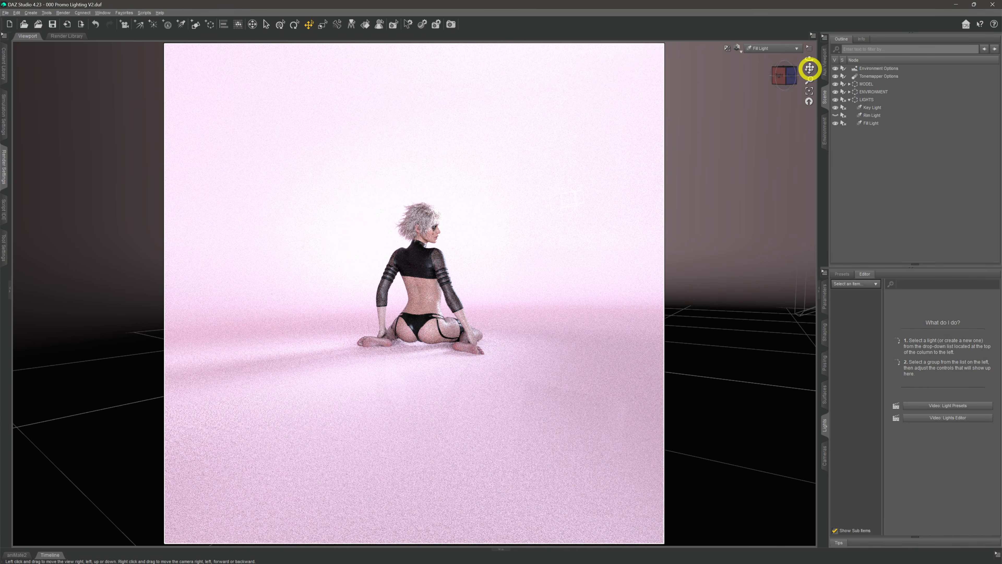
{"action": "left_click", "coordinate": [789, 50]}
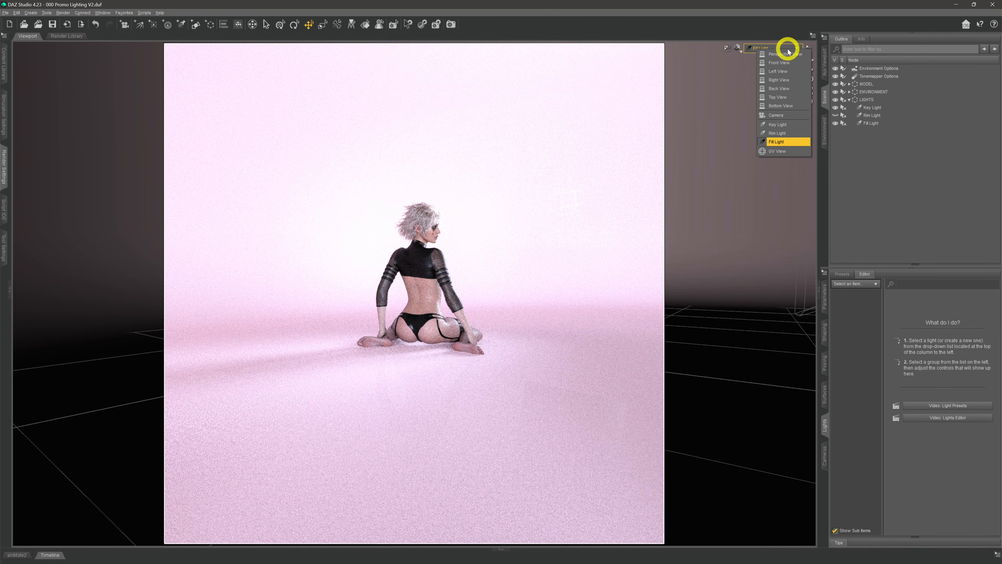
{"action": "left_click", "coordinate": [791, 125]}
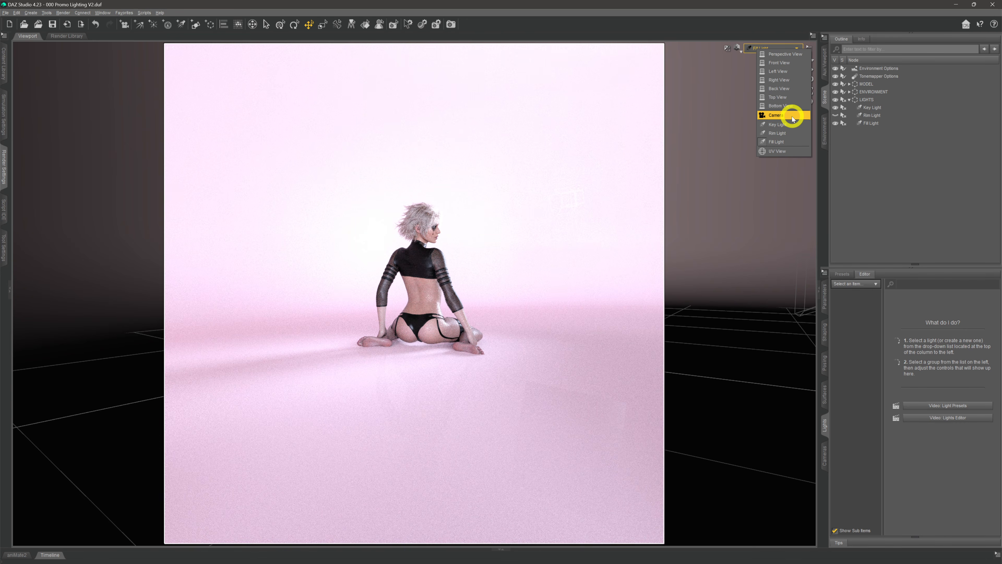
{"action": "left_click", "coordinate": [791, 116]}
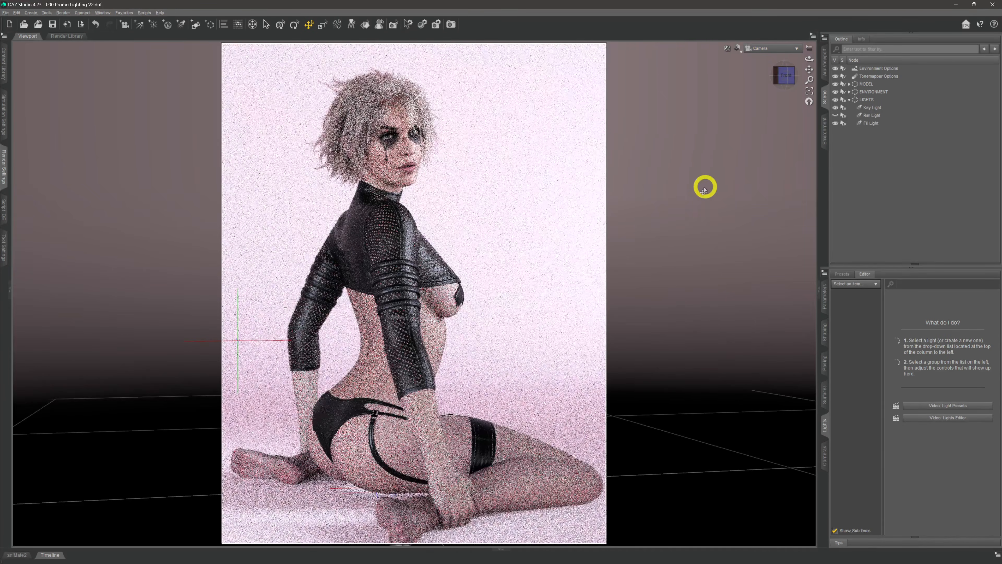
Make the Rim Light visible in the scene and clear the selection
{"action": "left_click", "coordinate": [871, 115]}
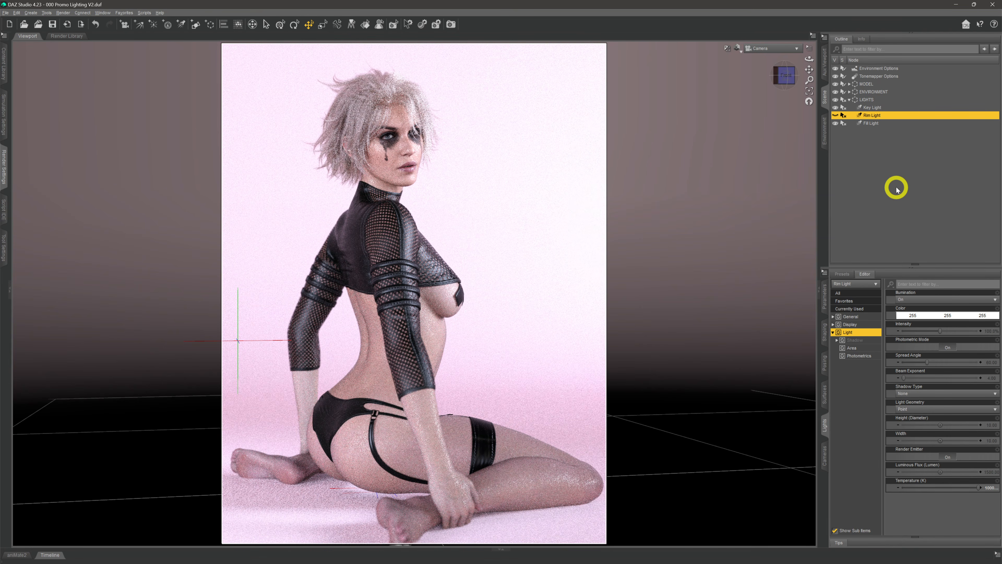
{"action": "left_click", "coordinate": [835, 115]}
{"action": "left_click", "coordinate": [891, 165]}
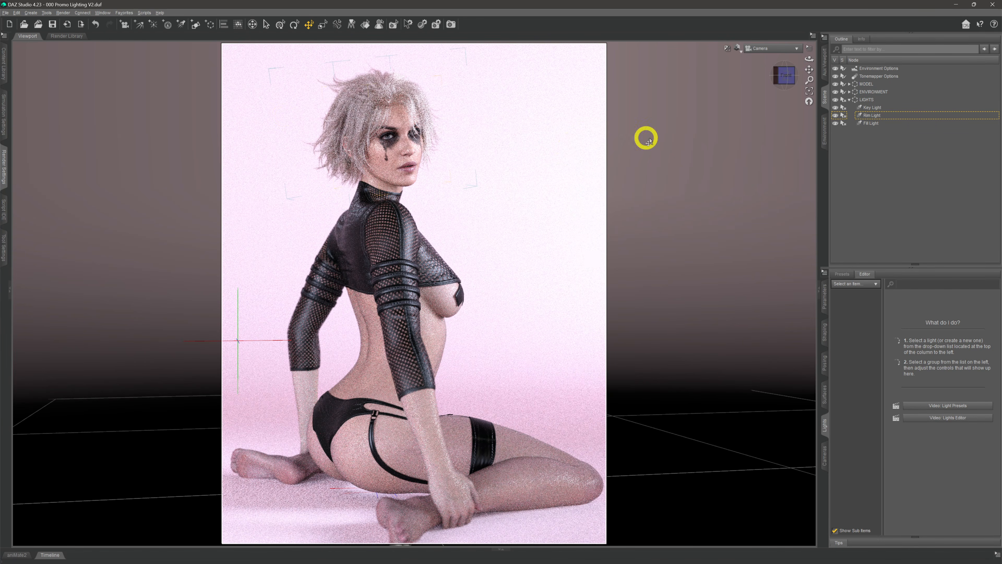
Look at the scene through the Rim Light and check its luminous flux and temperature values
{"action": "left_click", "coordinate": [775, 52]}
{"action": "left_click", "coordinate": [773, 132]}
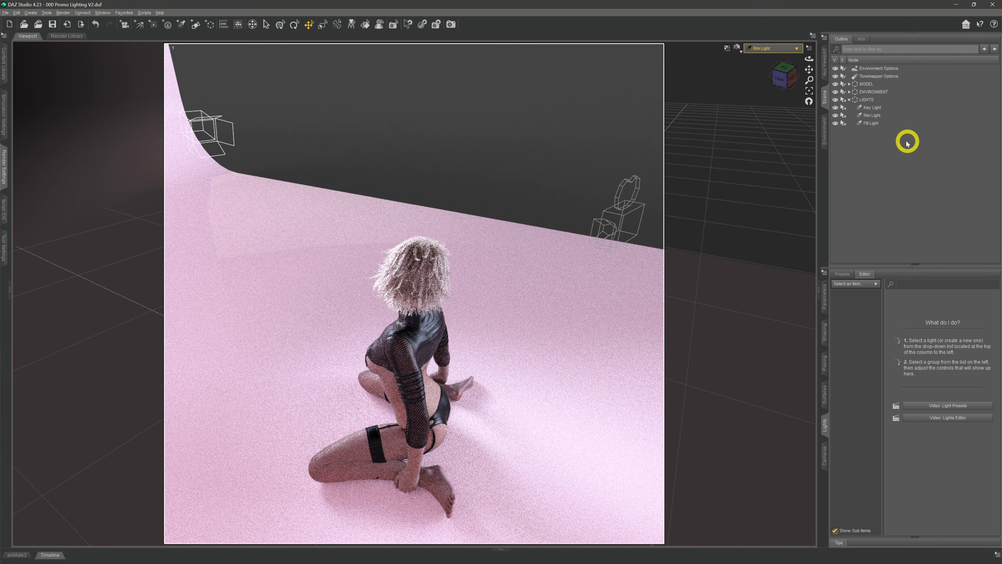
{"action": "left_click", "coordinate": [862, 114]}
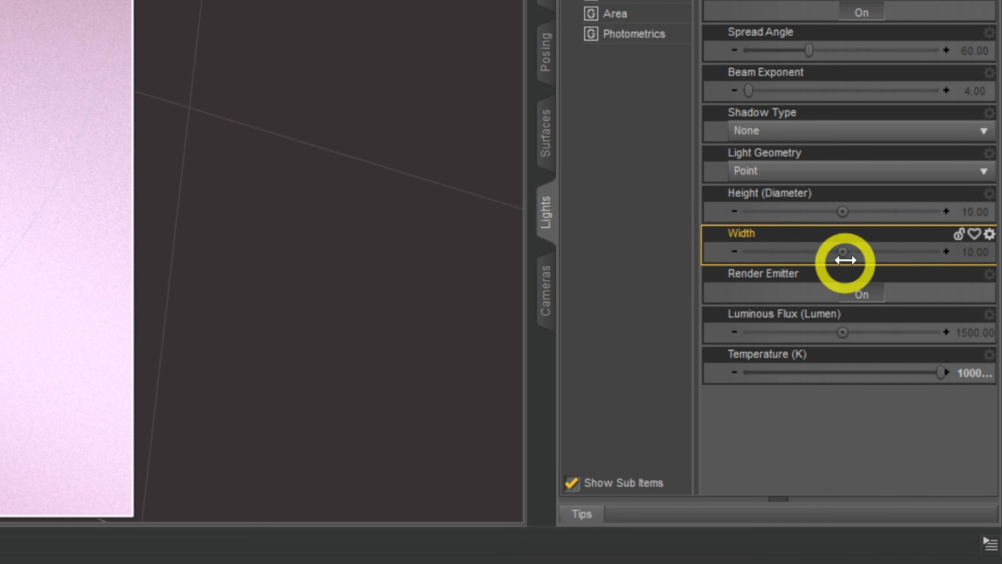
{"action": "left_click", "coordinate": [982, 332]}
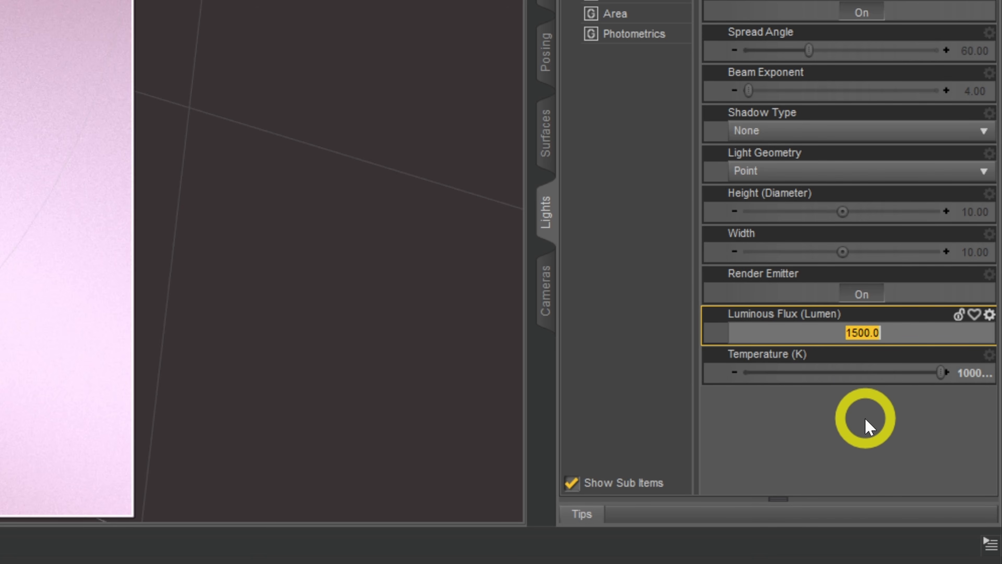
{"action": "left_click", "coordinate": [970, 375]}
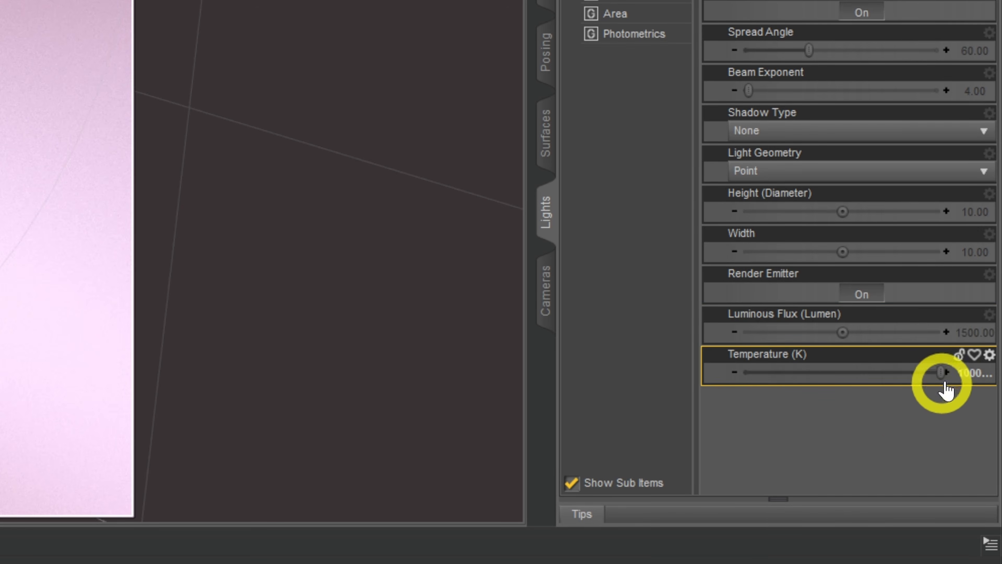
{"action": "left_click", "coordinate": [965, 378]}
{"action": "left_click", "coordinate": [882, 429]}
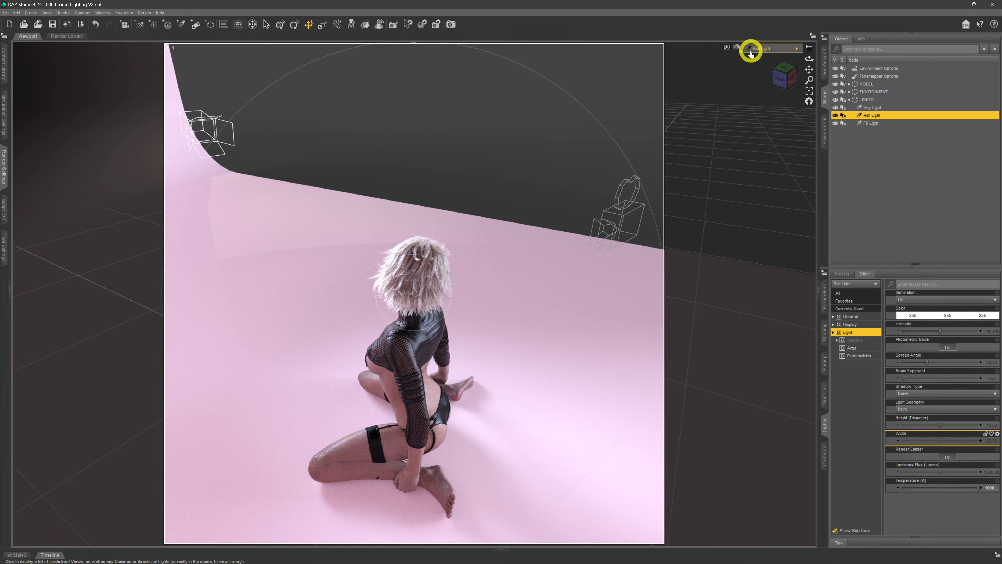
Return the viewport to the Camera view and go through the light group to select the Fill Light
{"action": "left_click", "coordinate": [751, 53]}
{"action": "left_click", "coordinate": [753, 137]}
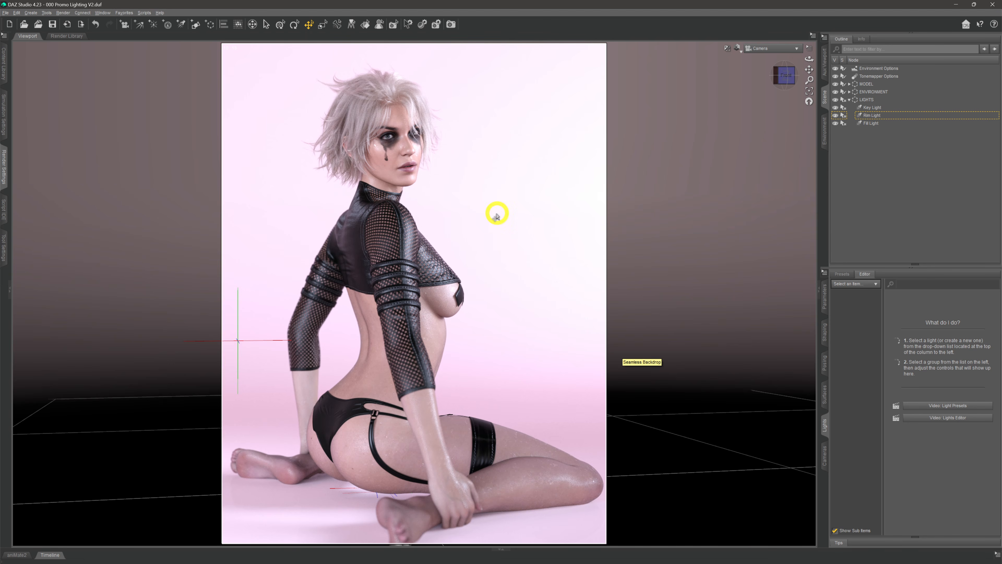
{"action": "left_click", "coordinate": [880, 95]}
{"action": "left_click", "coordinate": [884, 100]}
{"action": "left_click", "coordinate": [893, 107]}
{"action": "left_click", "coordinate": [889, 123]}
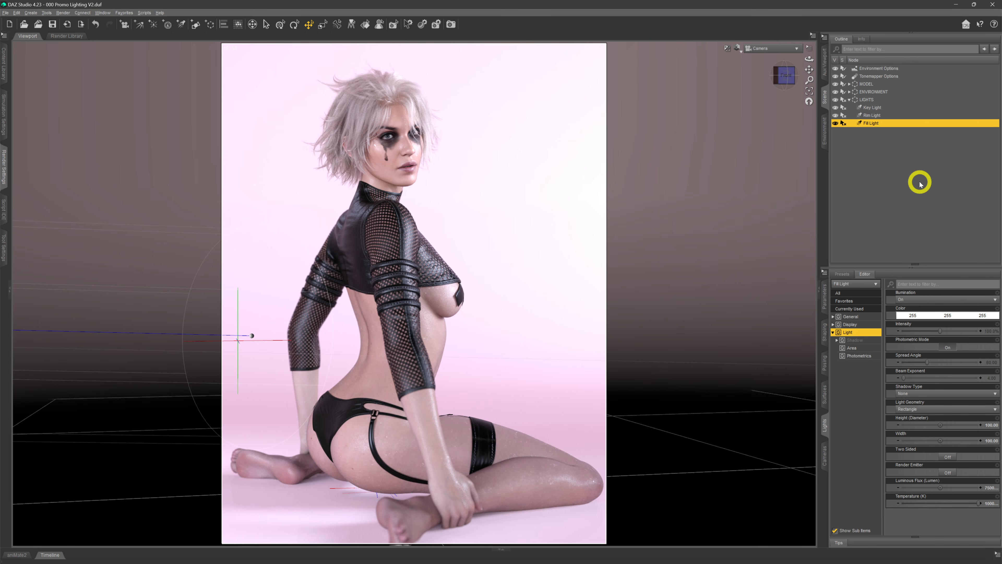